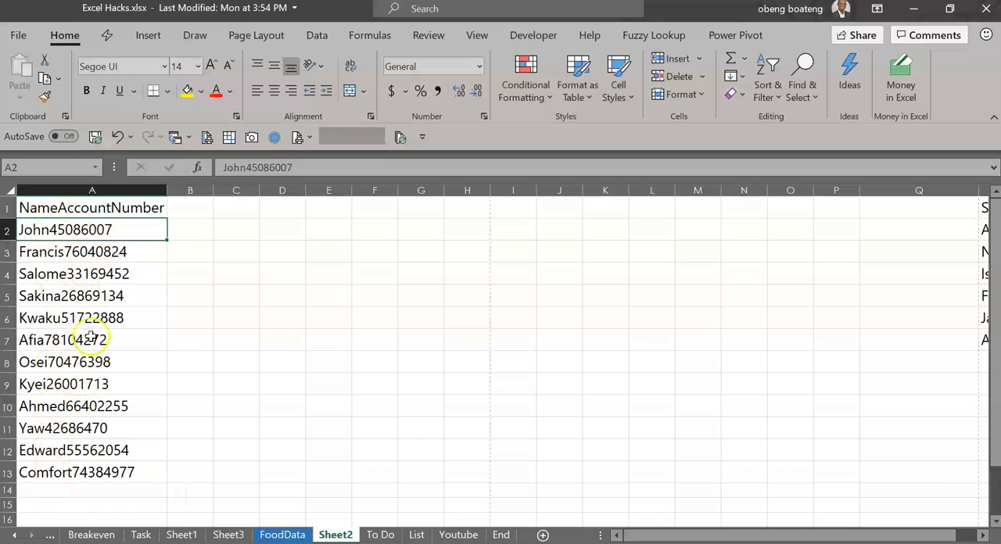
left_click(118, 298)
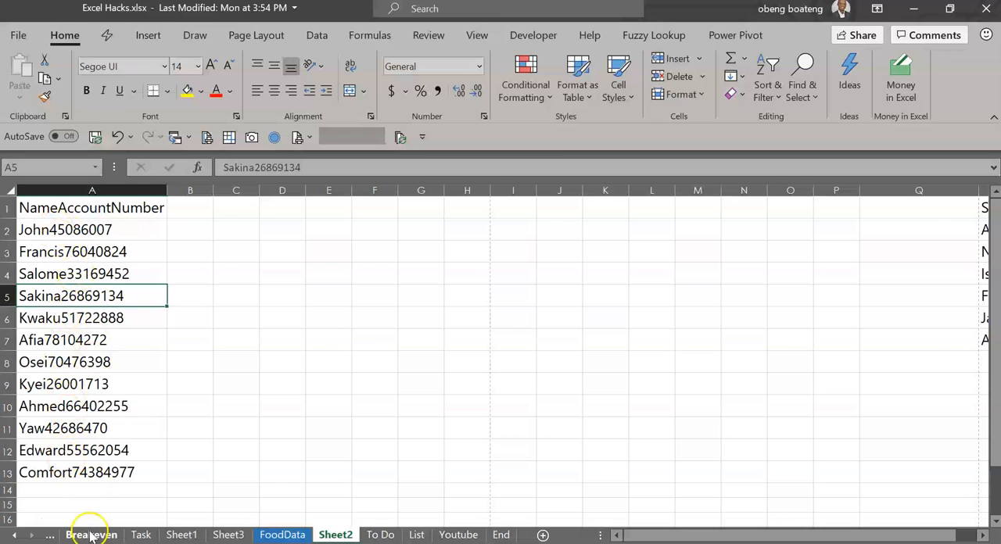
left_click(117, 361)
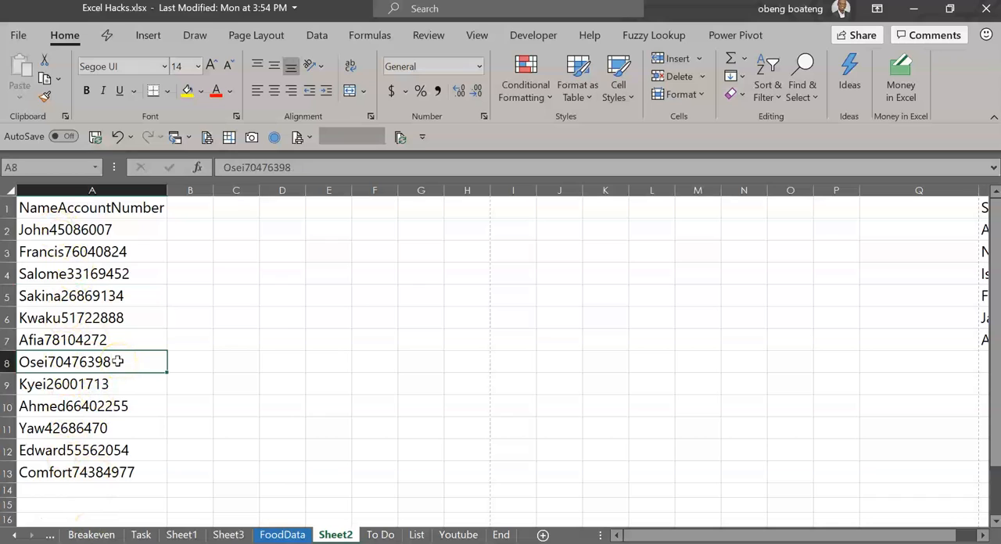
left_click(151, 280)
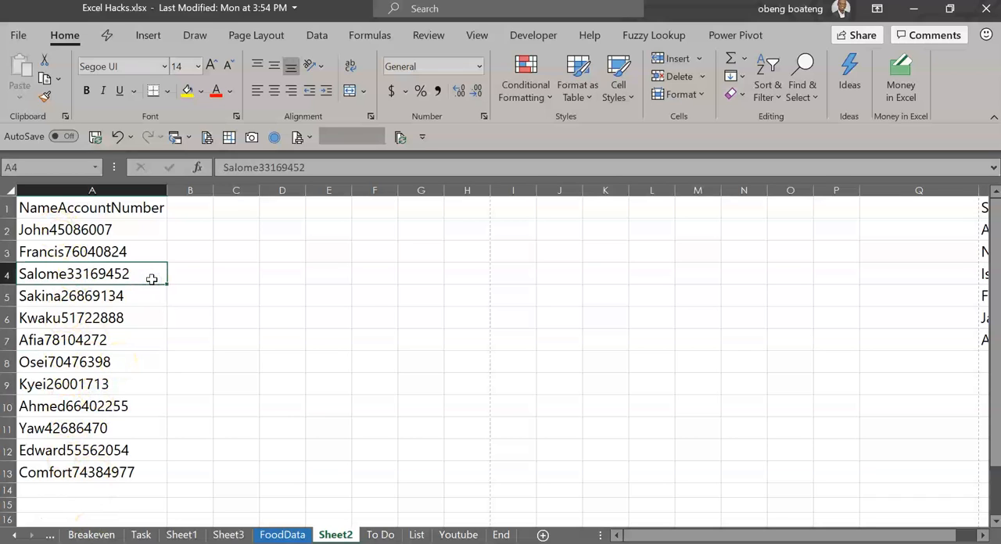
left_click(364, 228)
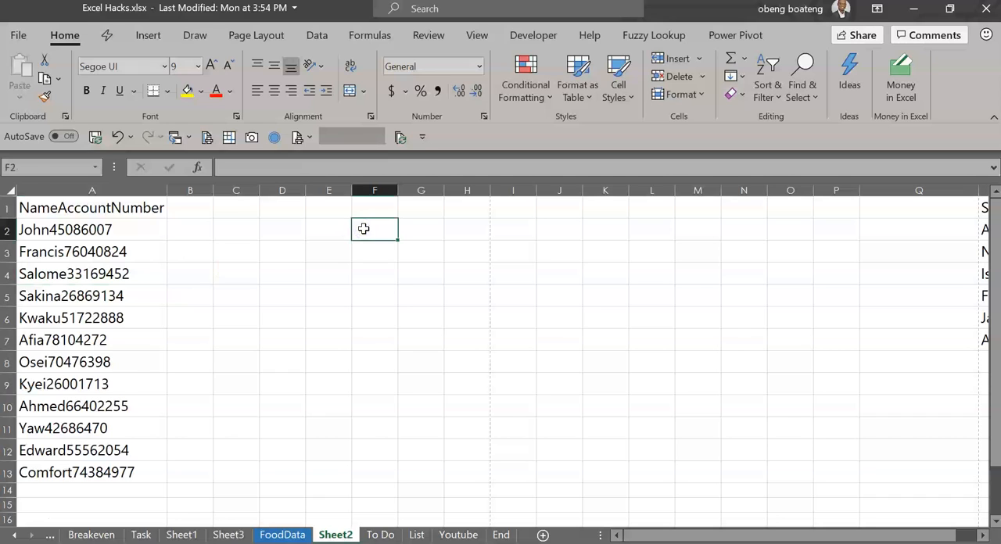
left_click(275, 272)
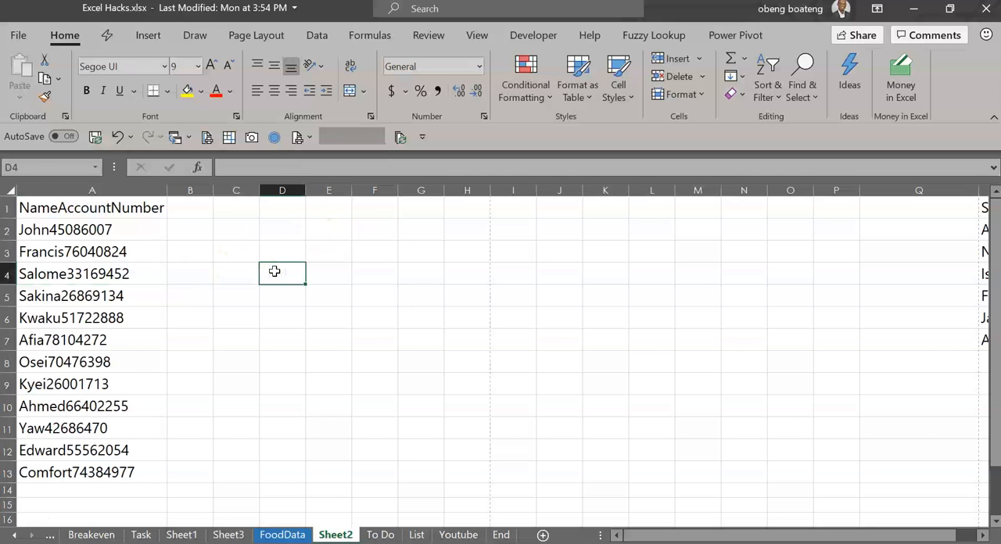
left_click(314, 42)
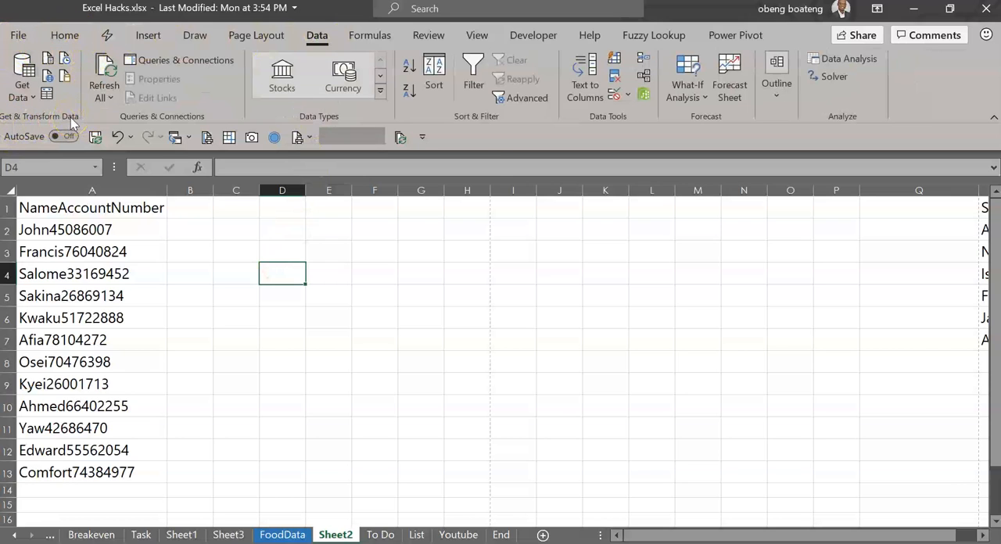
left_click(765, 40)
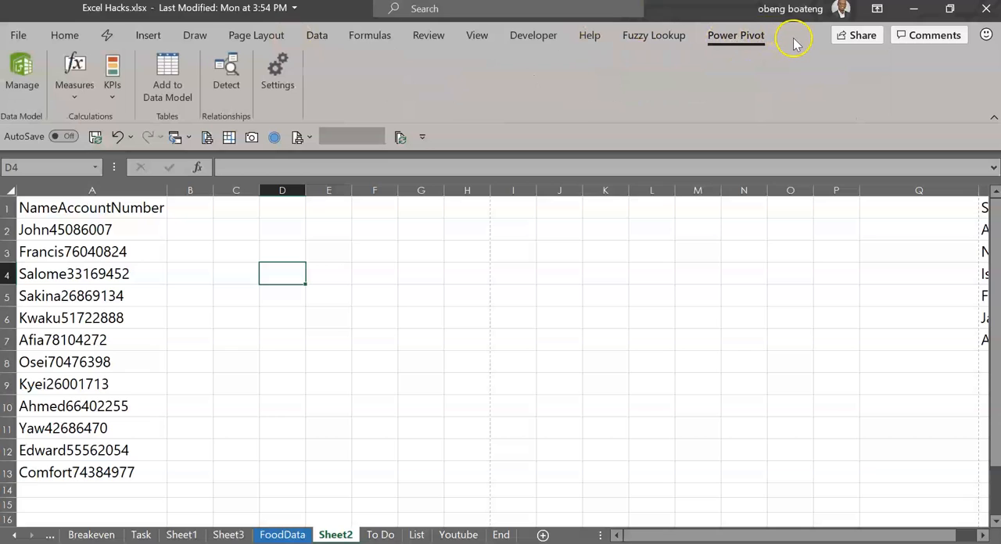
left_click(156, 256)
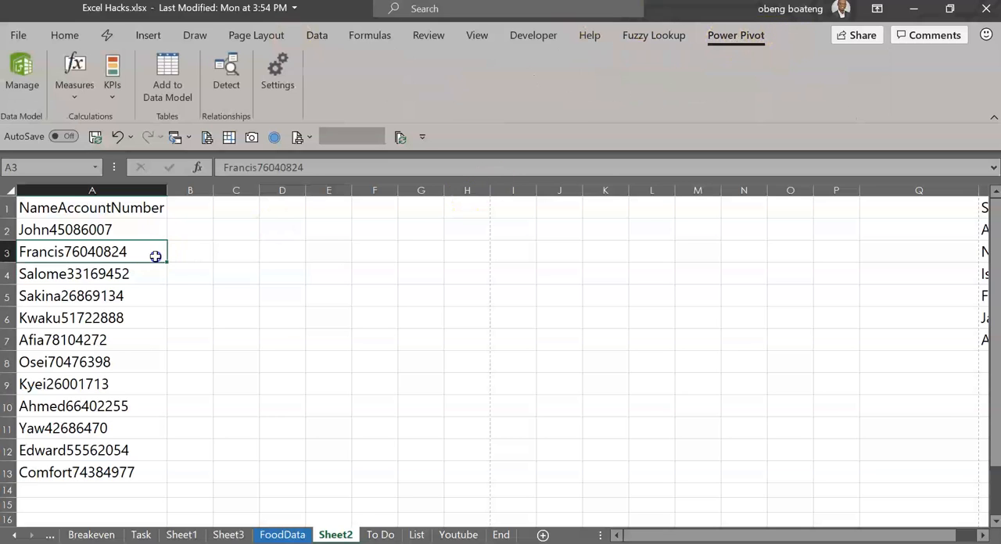
left_click(71, 37)
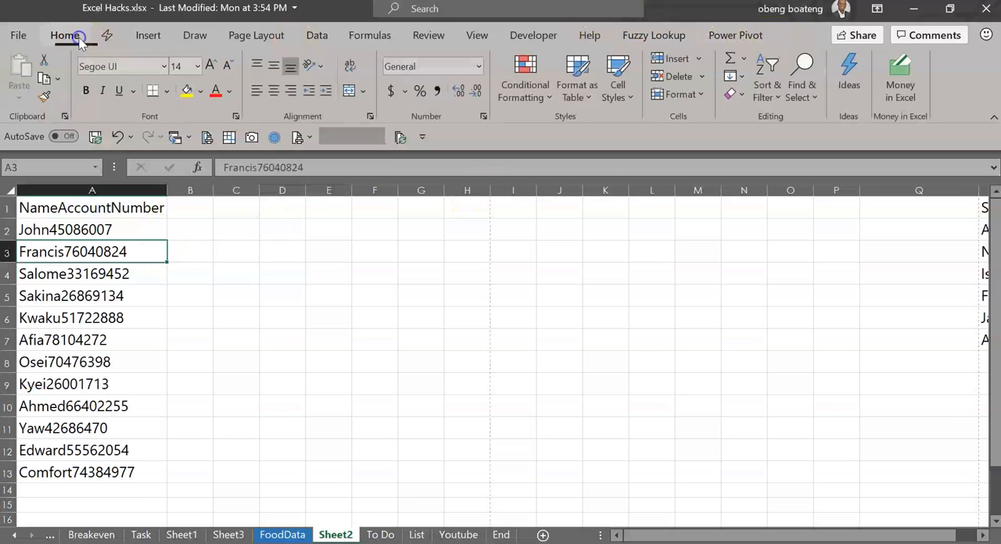
Convert the range A1:A13 on Sheet2 into a table with headers
left_click_drag(74, 205, 94, 469)
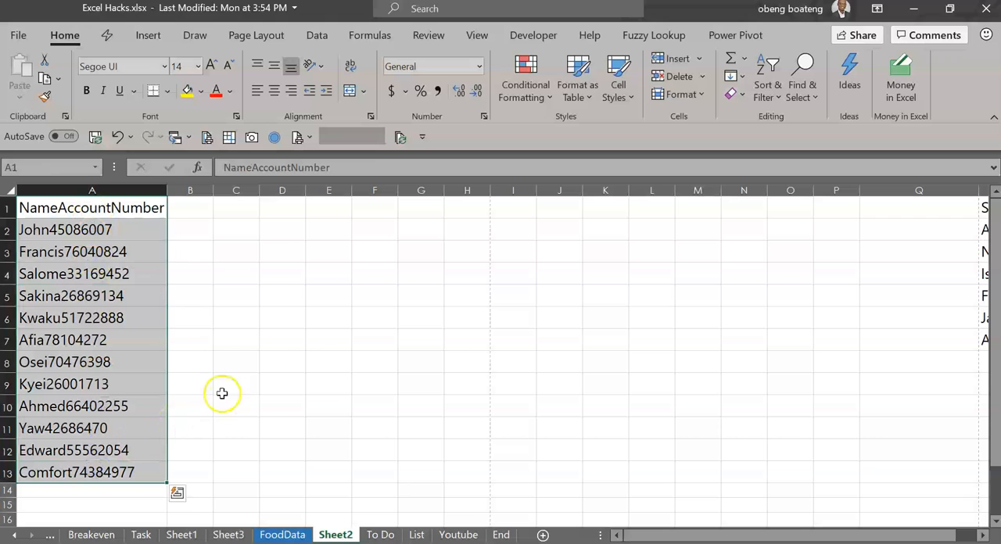
key("ctrl+t")
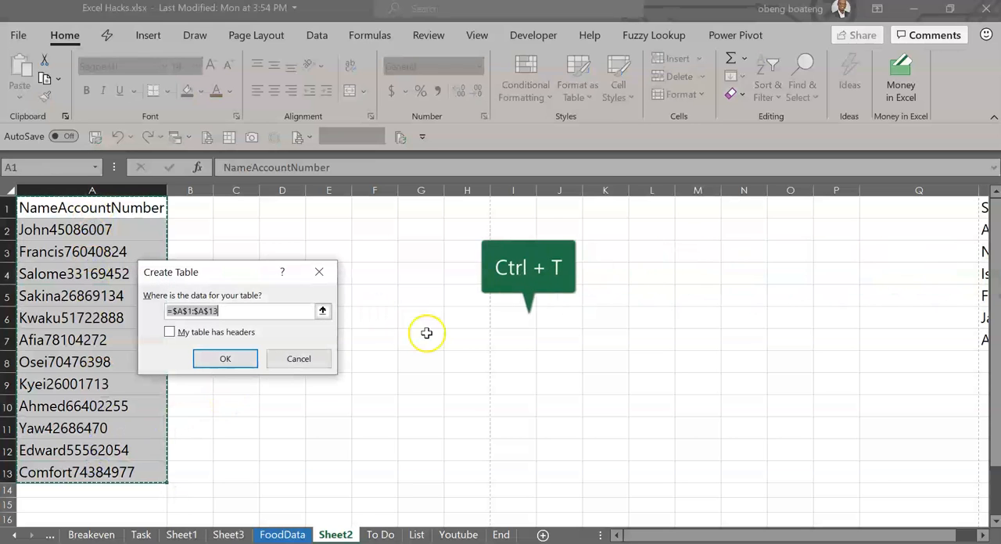
left_click_drag(241, 279, 341, 248)
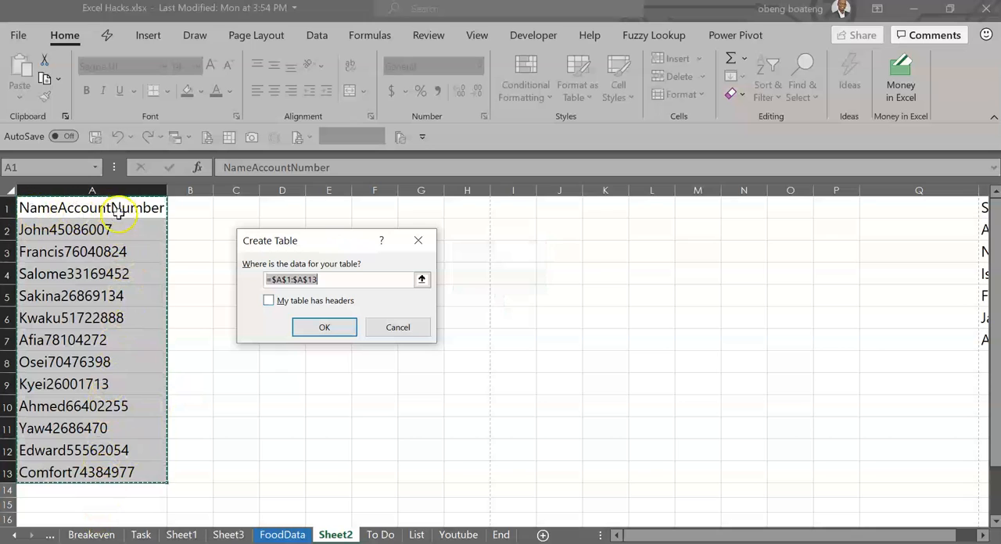
left_click(269, 301)
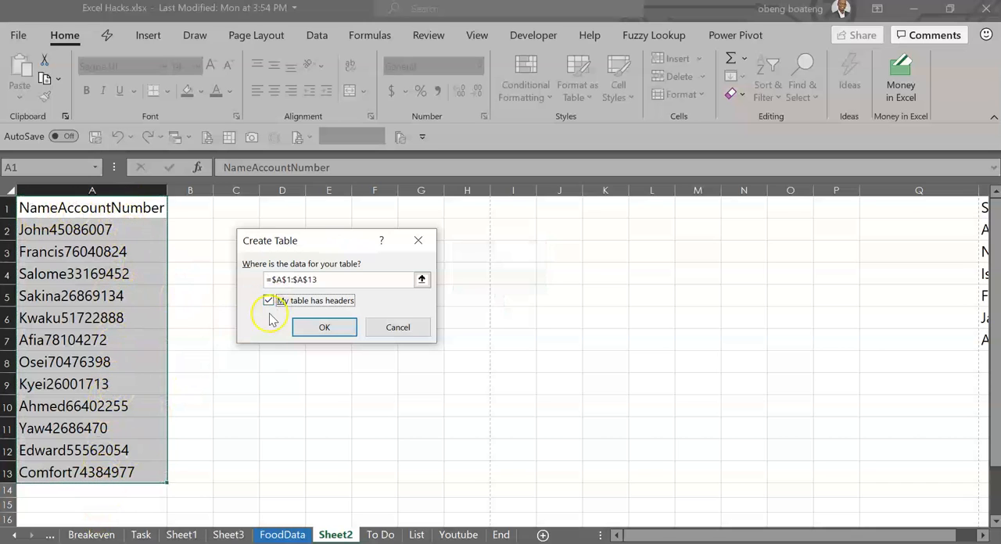
left_click(309, 326)
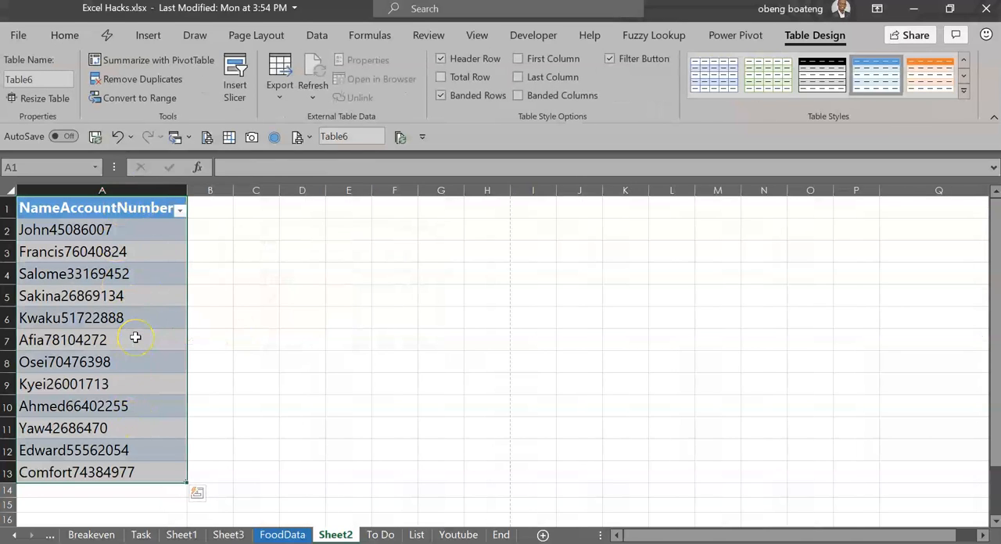
Load the NameAccountNumber table into the Power Query Editor as a new query from table/range
left_click(136, 295)
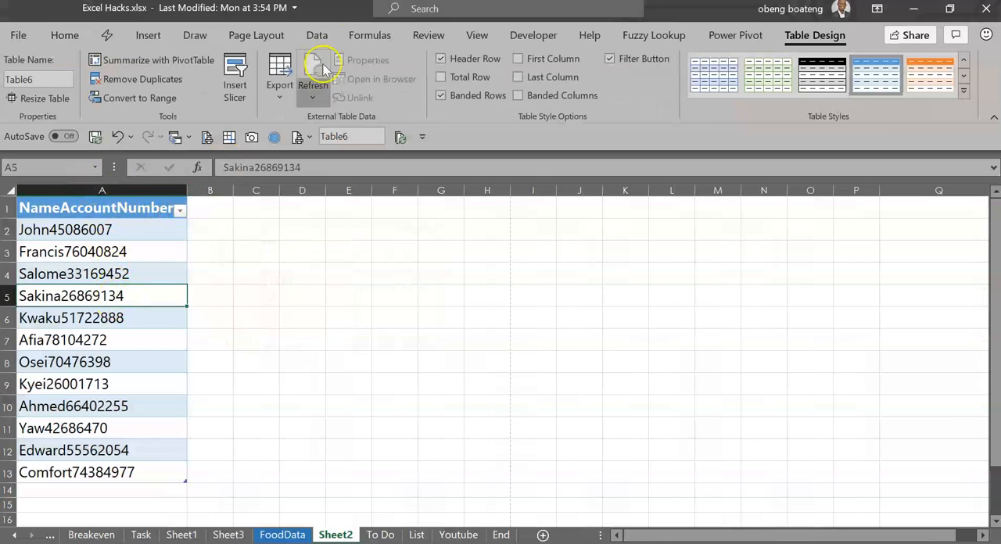
left_click(320, 36)
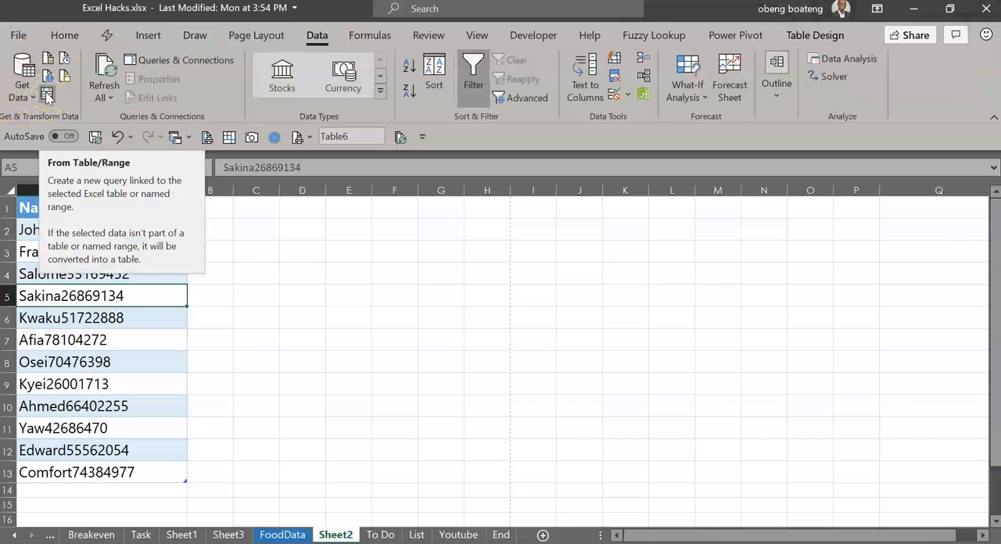
left_click(46, 93)
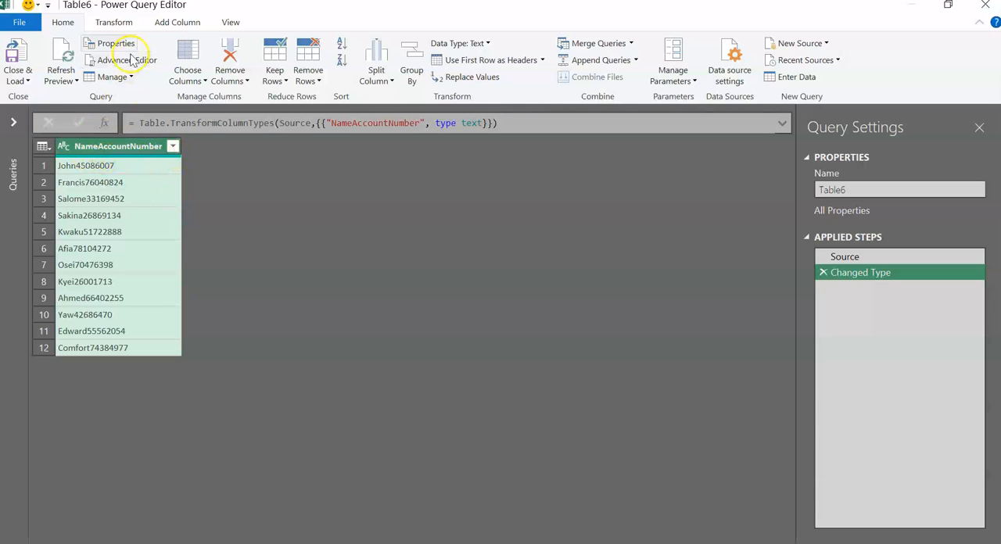
Split the NameAccountNumber column by non-digit to digit
left_click(117, 25)
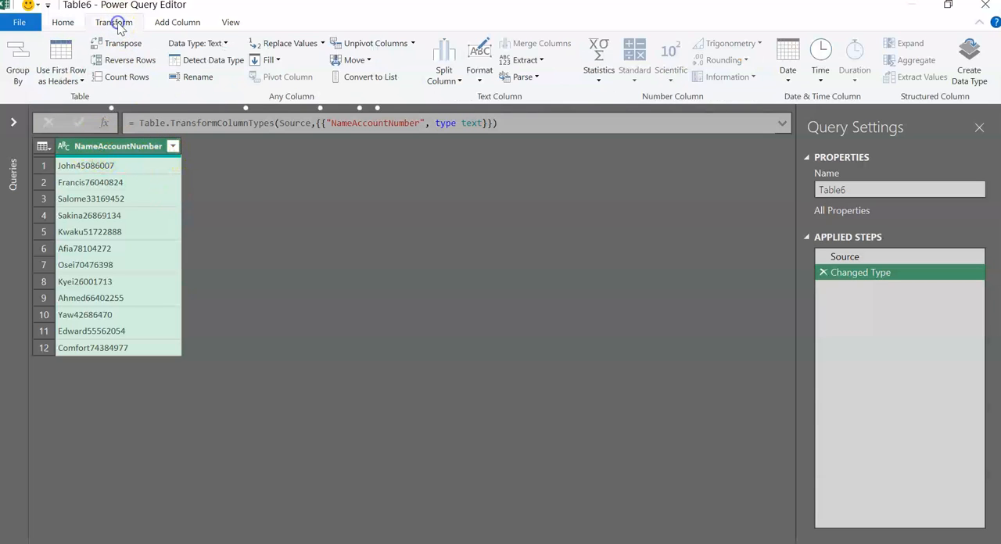
left_click(174, 23)
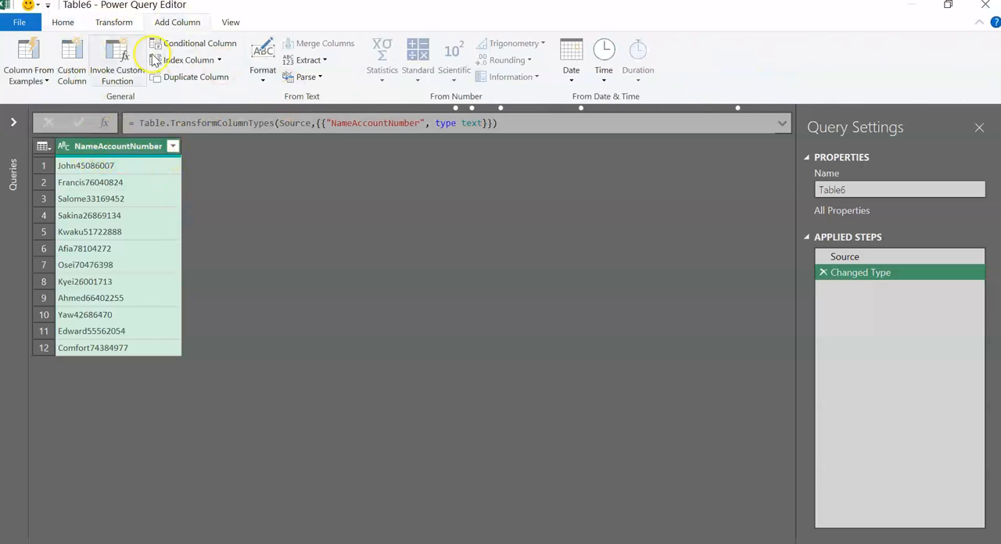
left_click(64, 24)
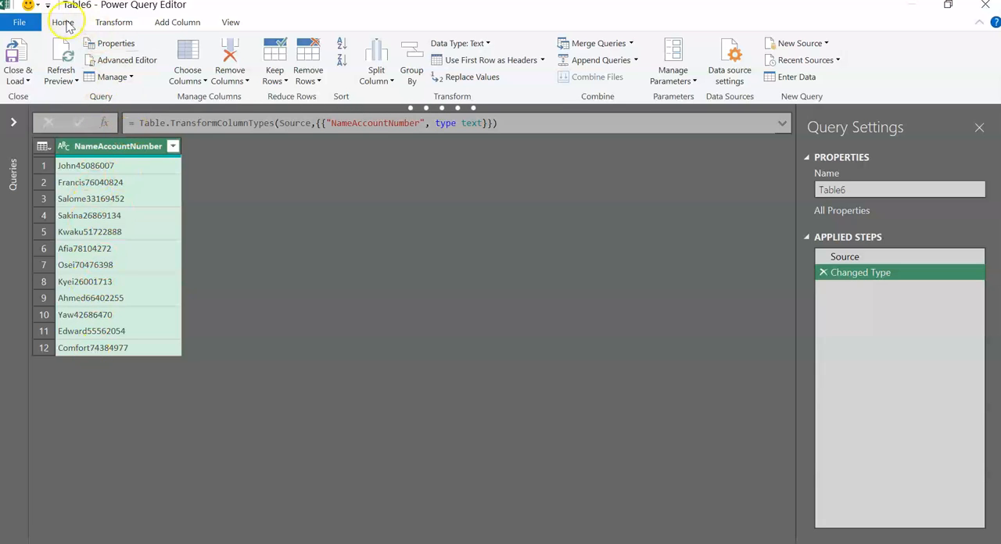
left_click(381, 85)
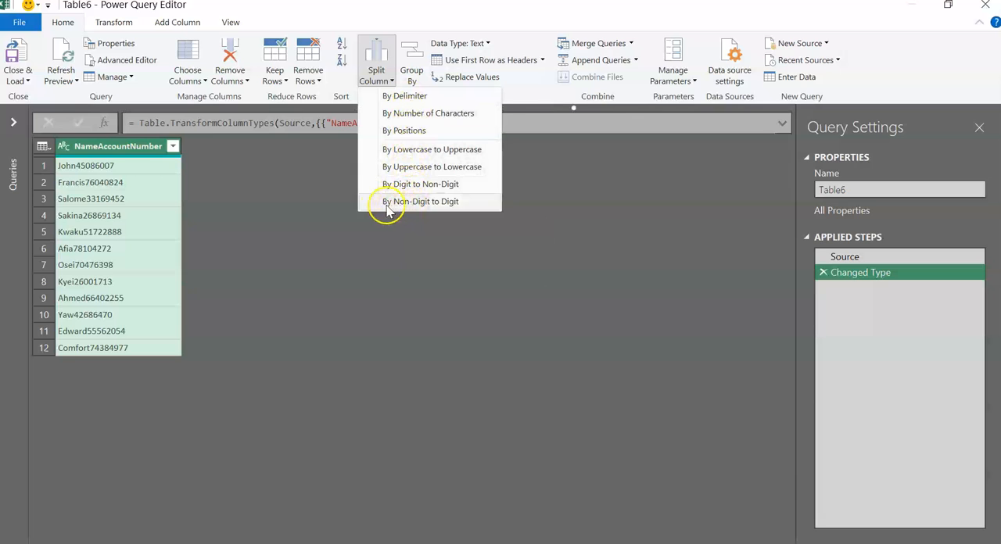
left_click(437, 202)
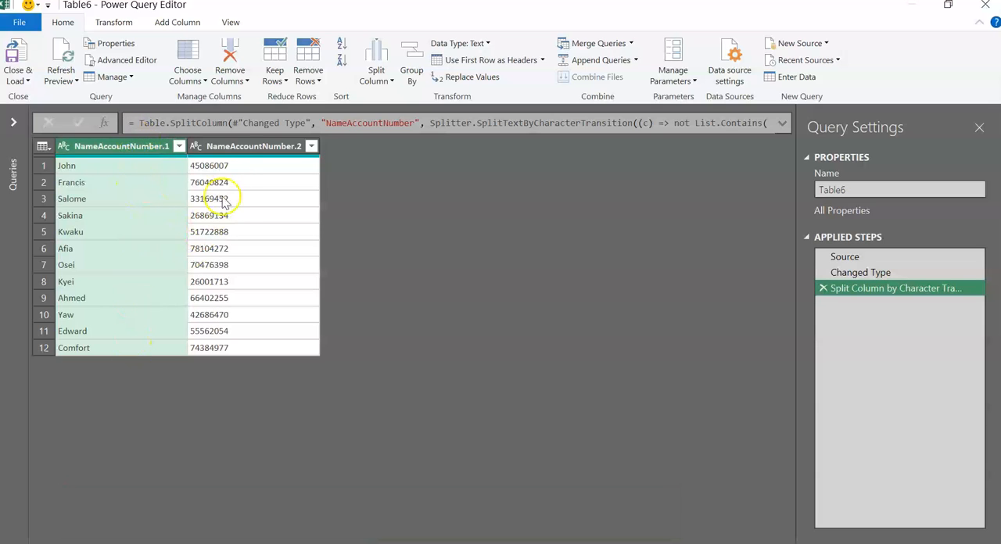
Rename the two split columns as Names and Account Numbers
double_click(132, 149)
type("NA")
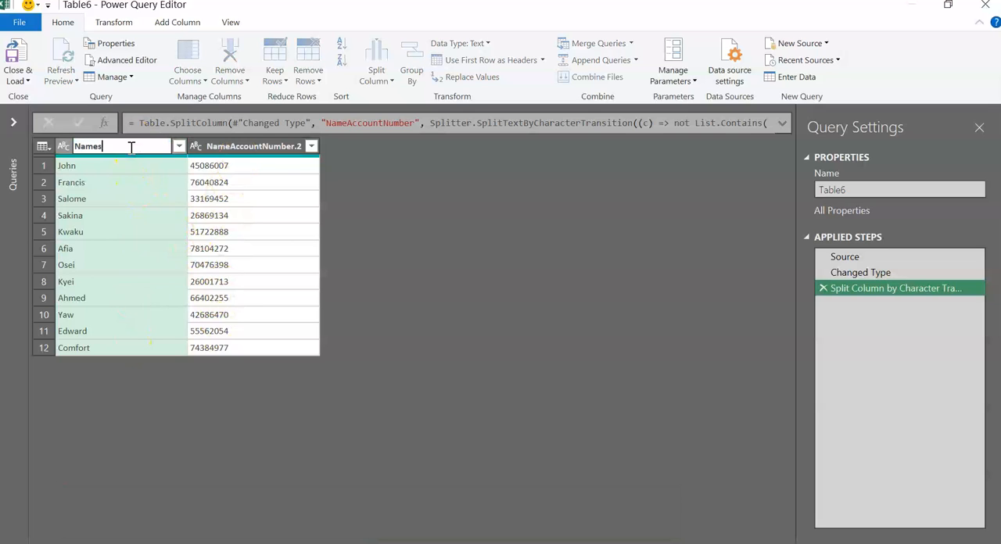
key("Return")
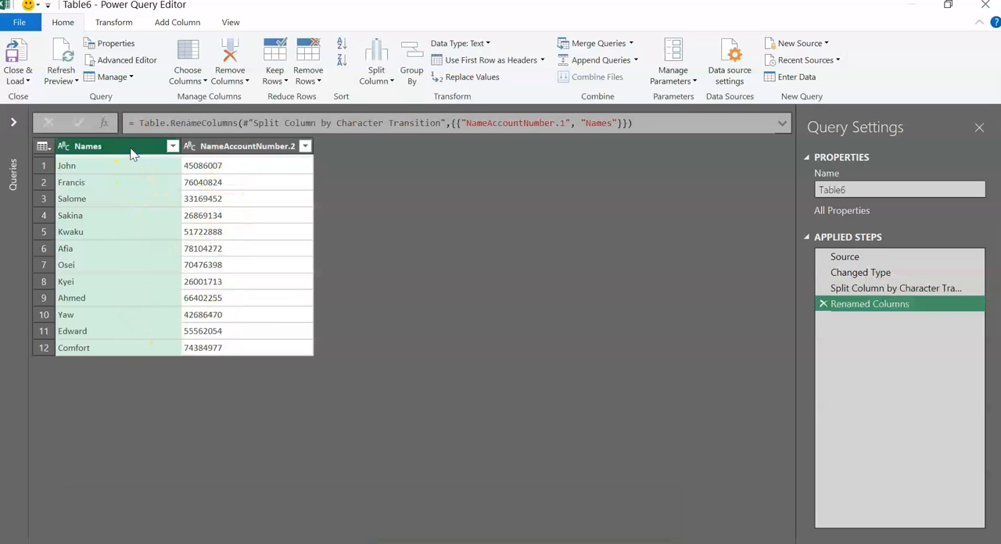
double_click(205, 146)
type("Accou")
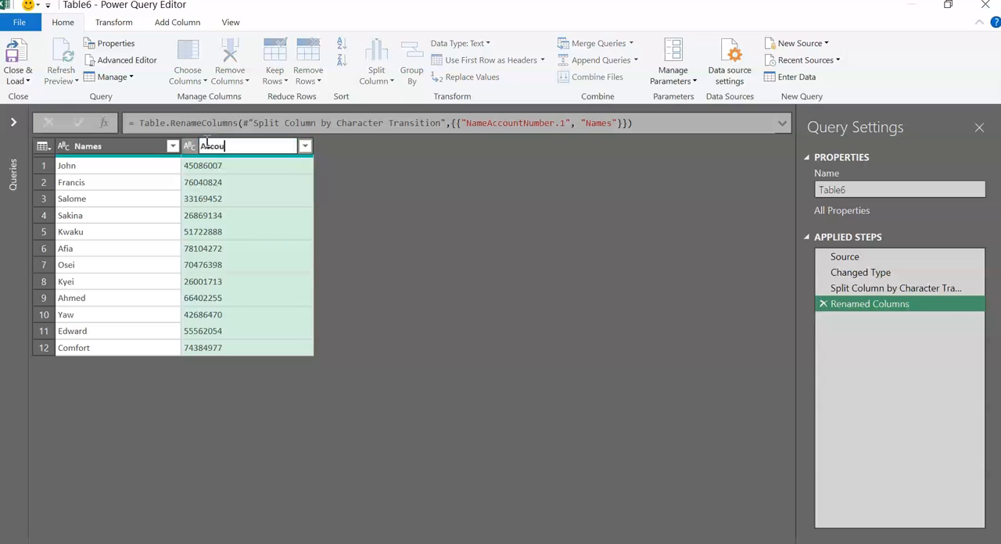
type("nt Numbers")
key("Return")
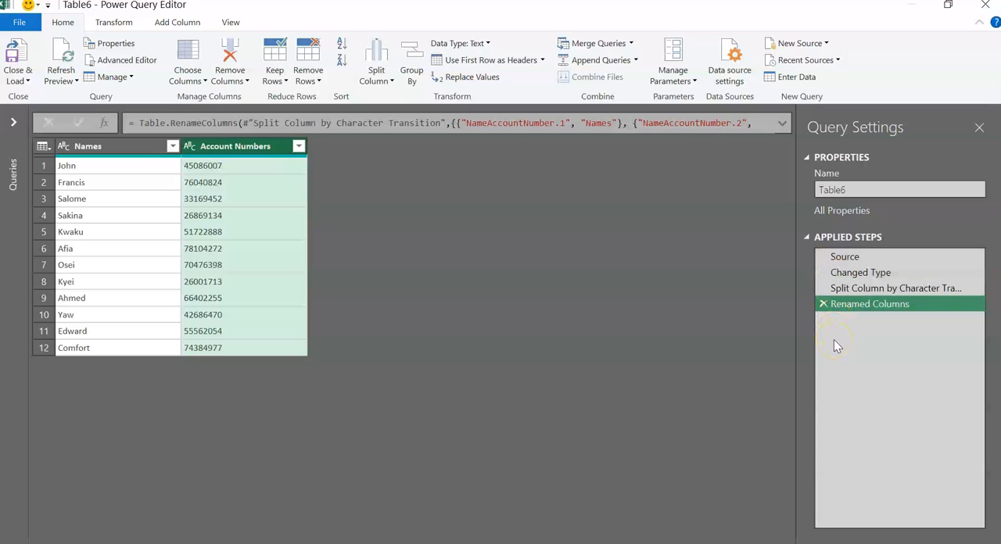
Close the query and load its result as a table into the existing worksheet at cell D1 of Sheet2
left_click_drag(845, 273, 548, 264)
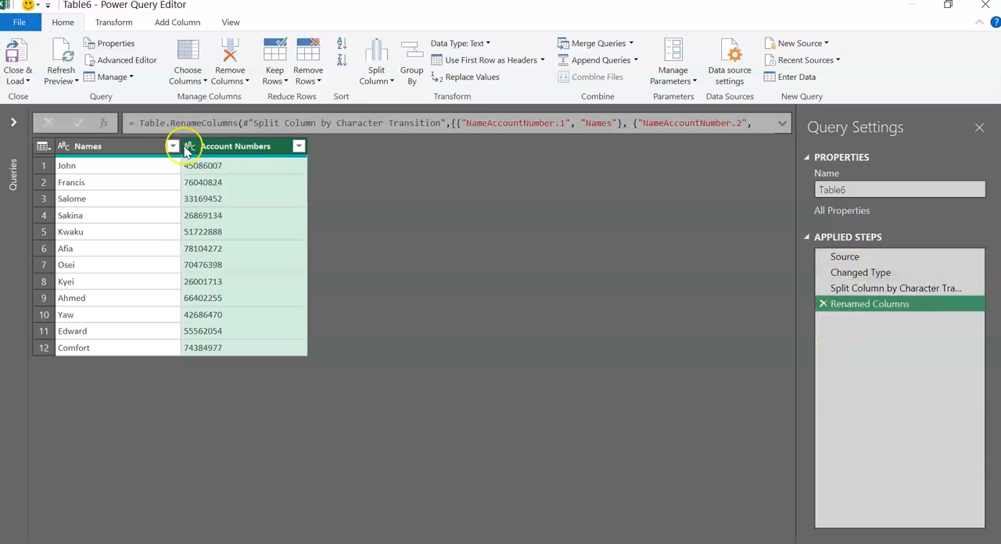
left_click(22, 79)
left_click(45, 114)
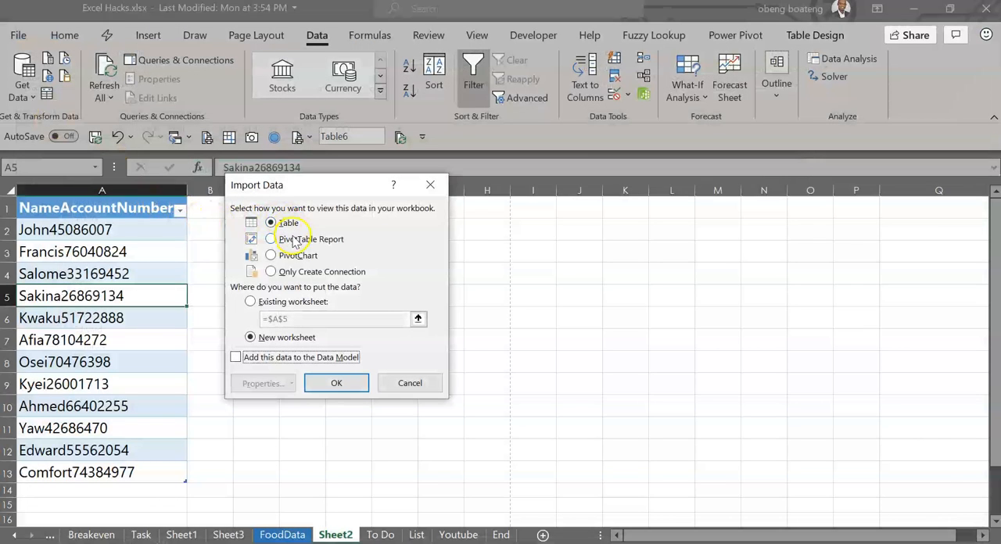
left_click_drag(338, 187, 619, 274)
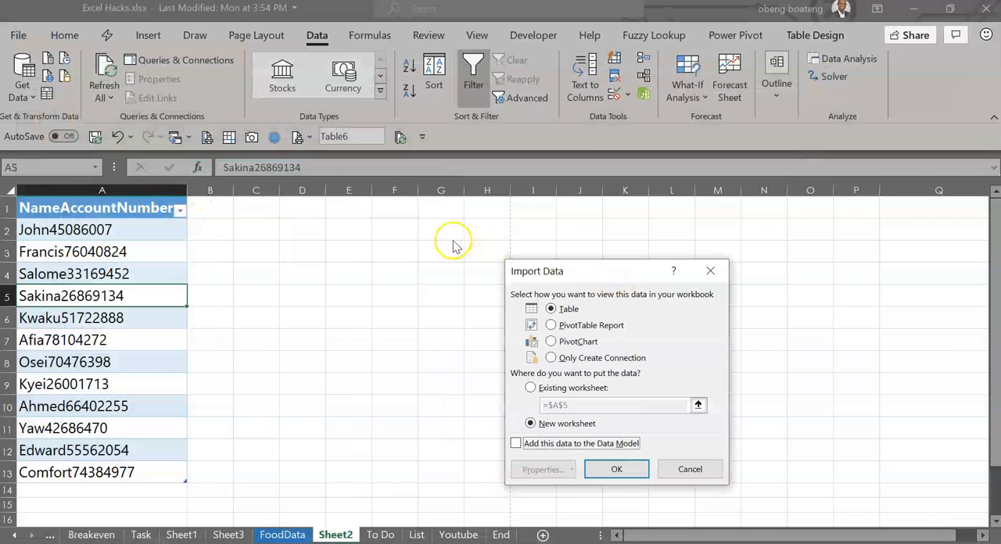
left_click(531, 390)
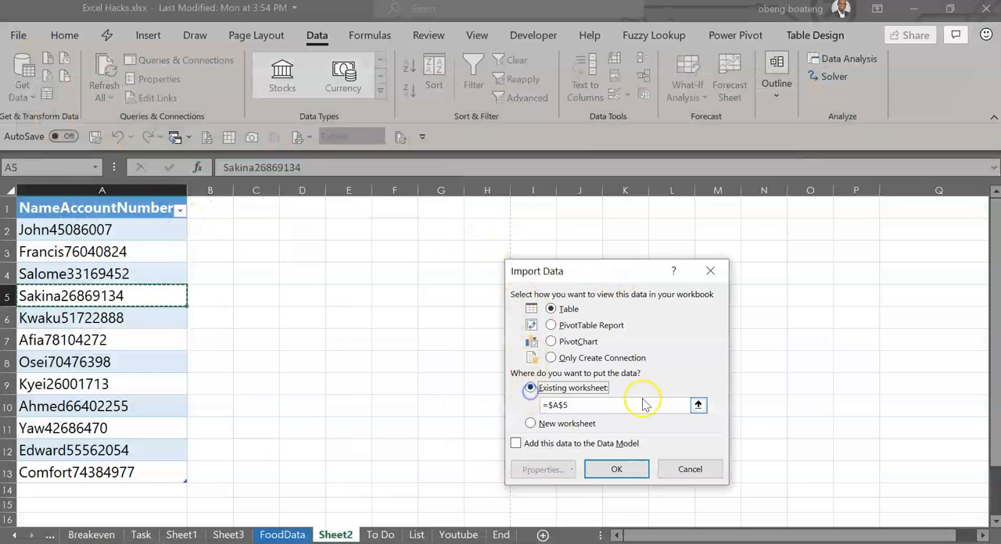
left_click(698, 405)
left_click(302, 209)
left_click(718, 290)
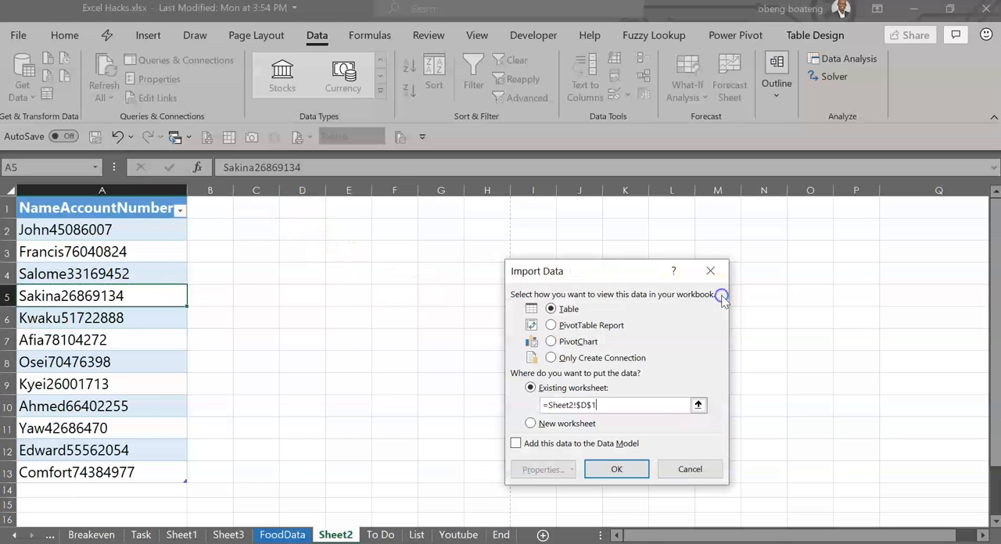
left_click(618, 470)
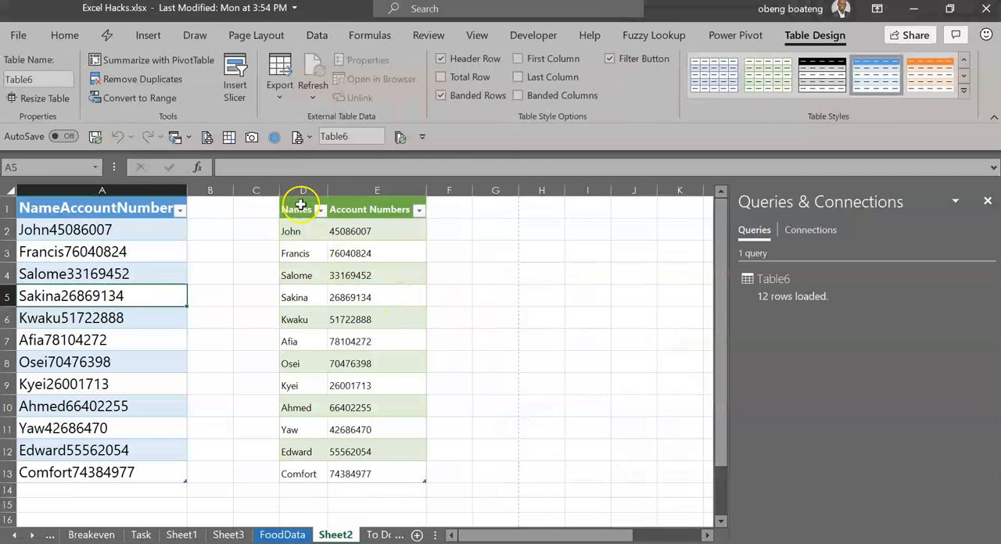
Increase the font size of the whole Names and Account Numbers table to 11 and autofit columns D and E
left_click(301, 205)
key("ctrl+a")
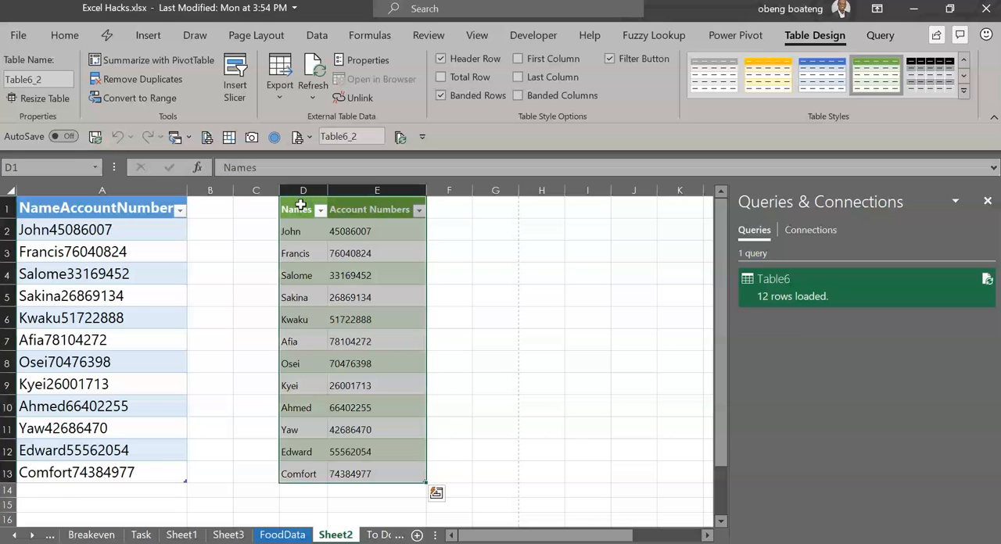
left_click(75, 32)
left_click(212, 65)
left_click(212, 65)
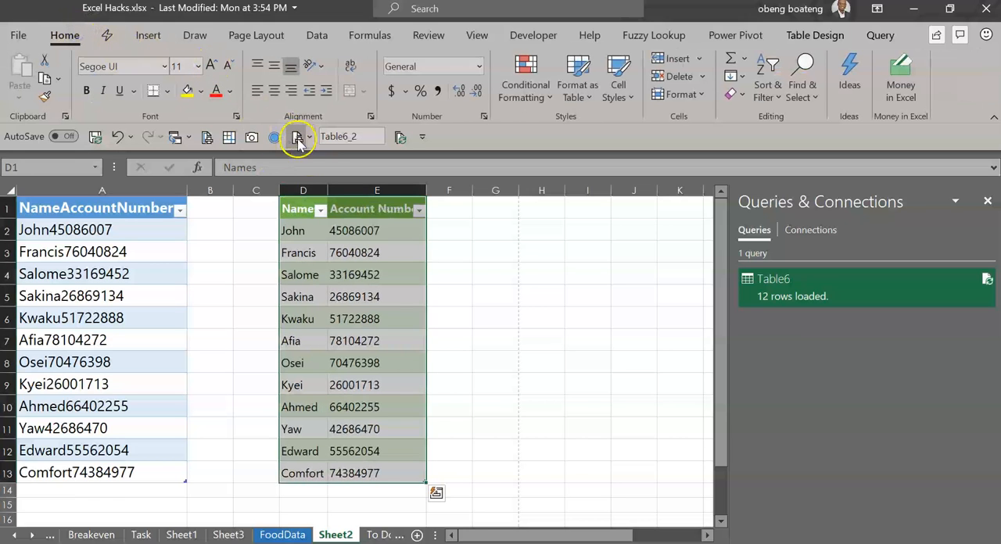
double_click(328, 191)
double_click(435, 191)
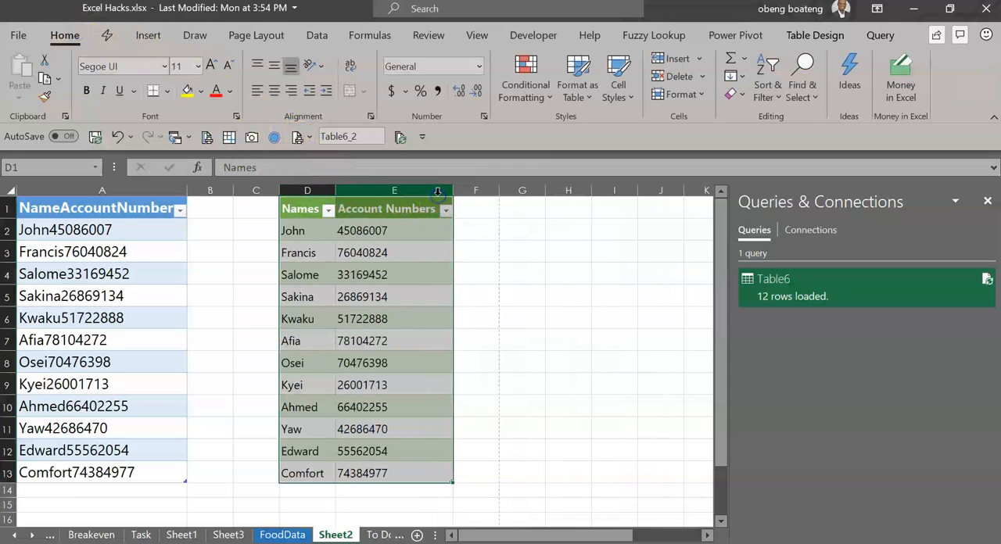
left_click(416, 294)
key("Left")
key("Left")
key("Left")
key("Left")
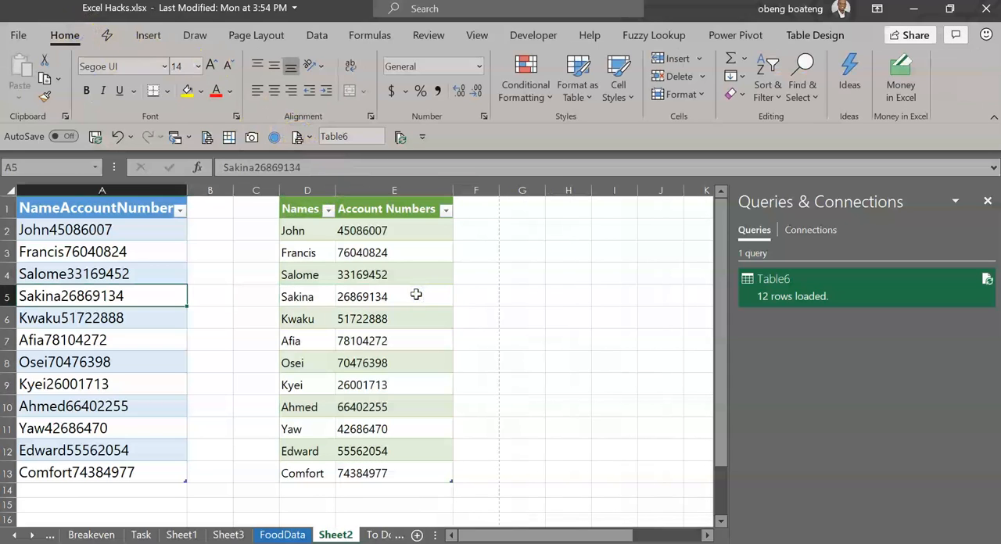
key("Right")
key("Right")
key("Right")
key("Right")
Close the Queries & Connections pane and select an empty cell outside both tables
left_click(630, 295)
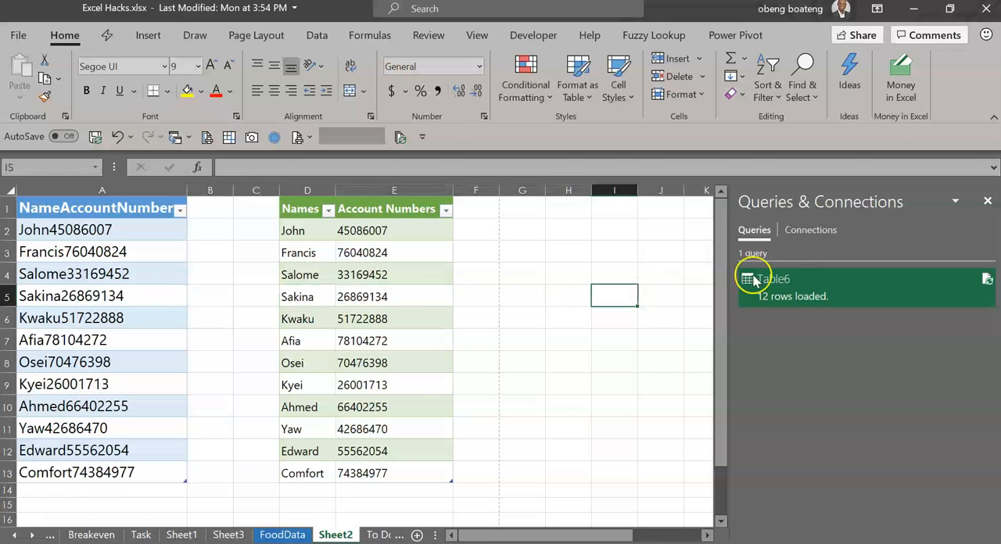
left_click(987, 201)
left_click(930, 228)
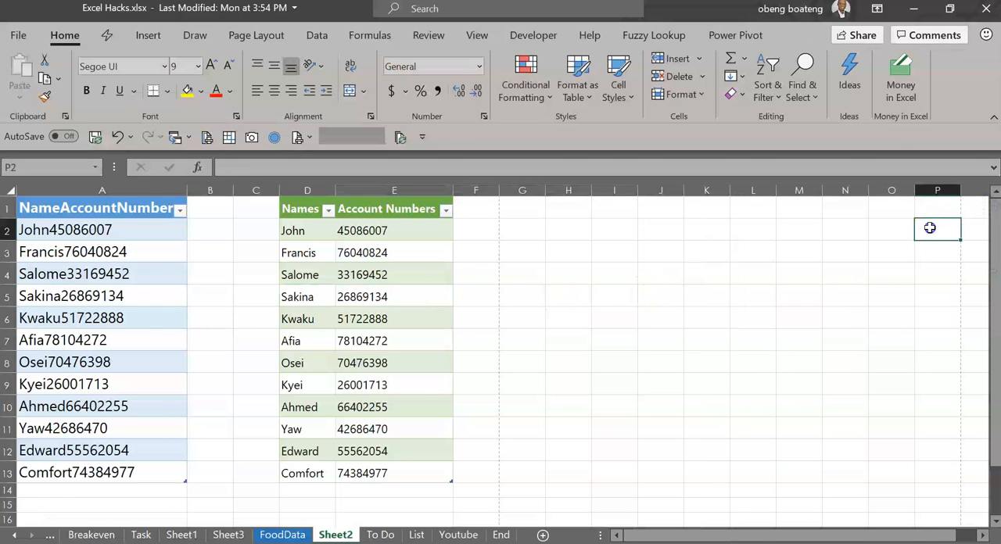
Copy the additional combined name and account number entries in cells R1:R7
key("Right")
key("Right")
key("Up")
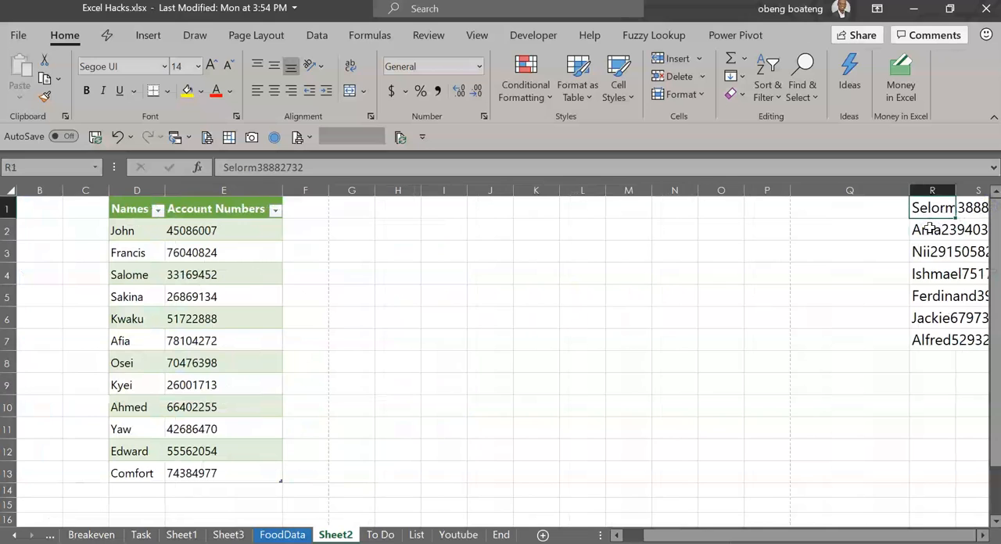
key("ctrl+shift+Down")
key("ctrl+c")
Paste the copied entries directly beneath the NameAccountNumber table, starting at cell A14, to extend the table
key("ctrl+Left")
key("ctrl+Left")
key("ctrl+Left")
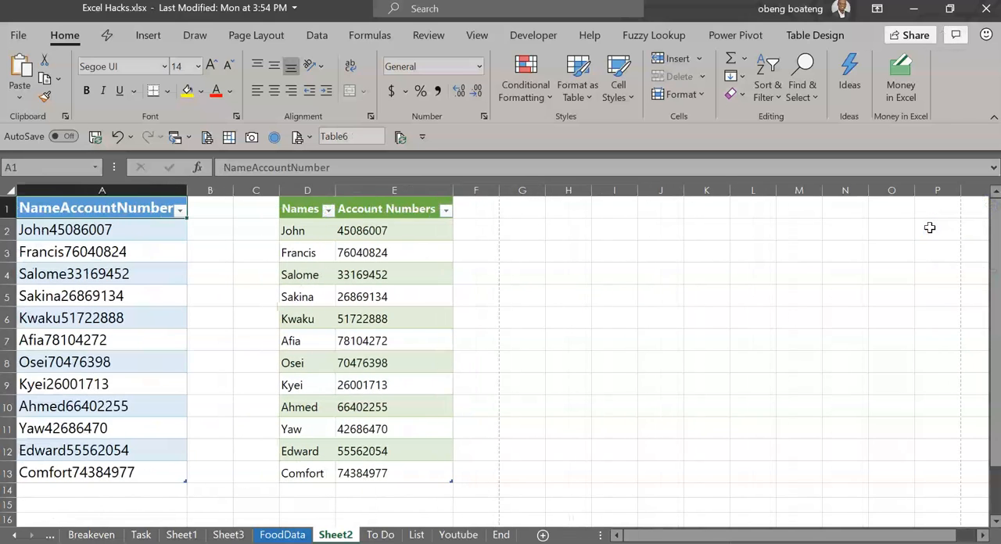
key("Down")
key("Down")
key("Down")
key("Down")
key("Down")
key("Down")
key("Down")
key("Down")
key("Down")
key("Down")
key("Down")
key("Down")
key("Down")
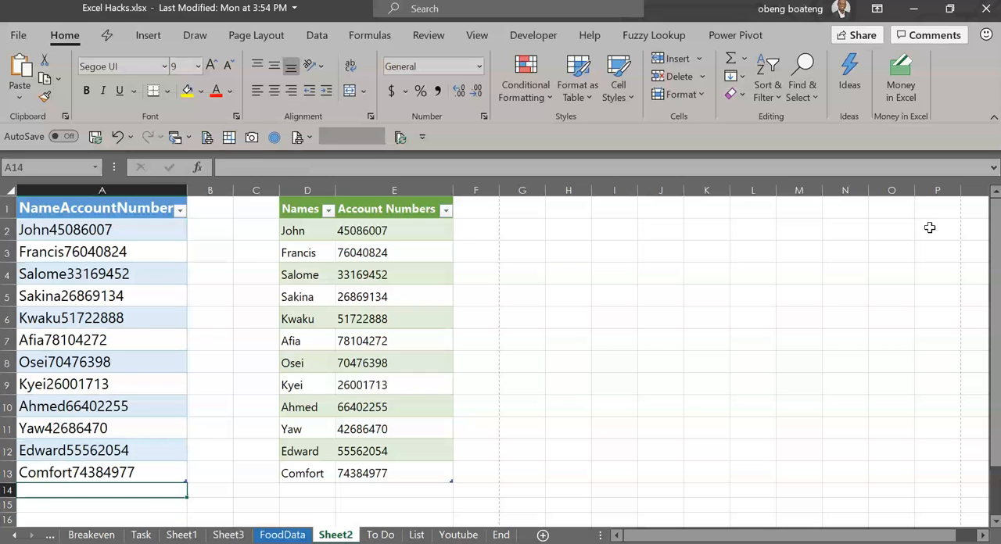
key("ctrl+v")
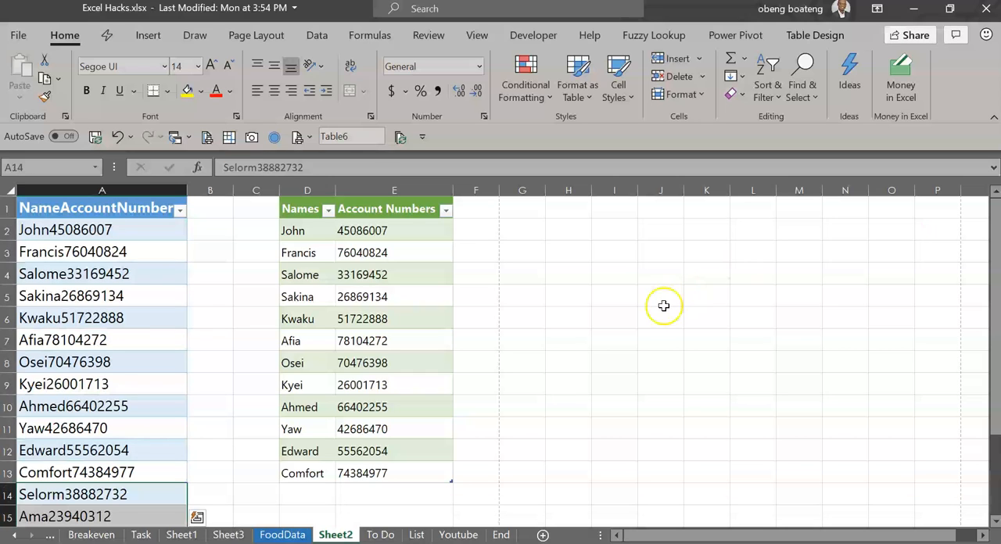
Refresh all queries to bring the added entries into the Names and Account Numbers table
left_click(167, 365)
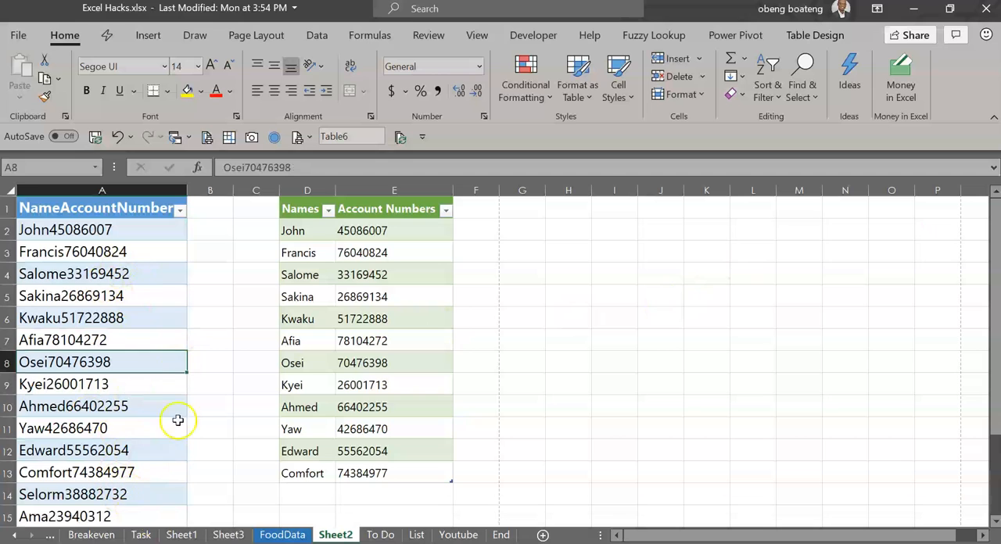
left_click(108, 270)
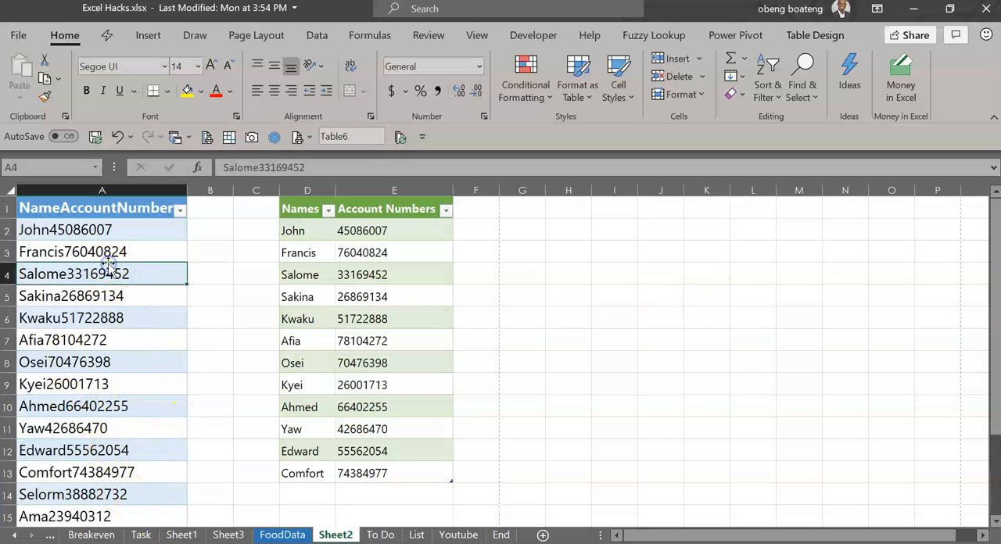
left_click(318, 37)
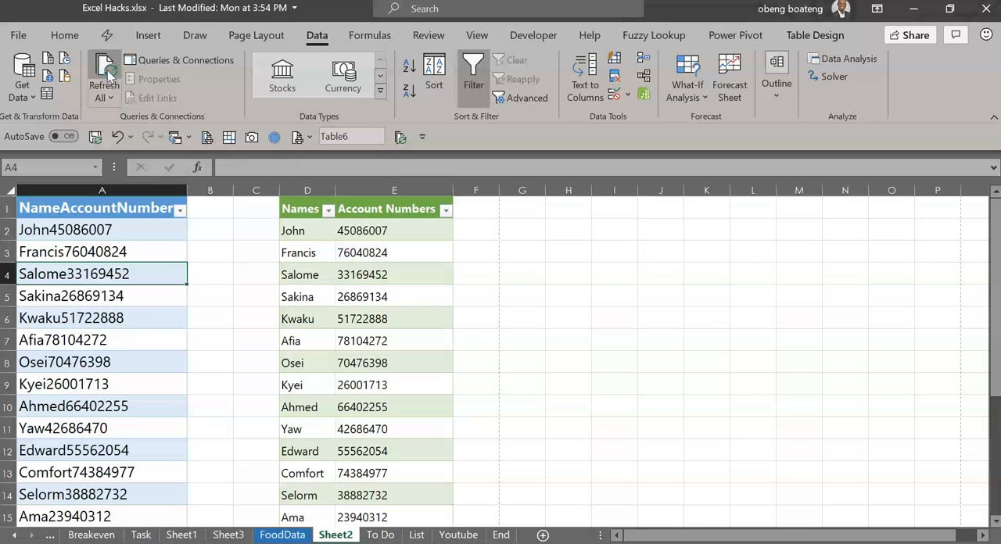
Examine the refreshed Names and Account Numbers table down to its last rows and compare it with the source column
left_click(356, 312)
key("Down")
key("Down")
key("Down")
key("Down")
key("Down")
key("Down")
key("Down")
key("Down")
key("Down")
key("Down")
key("Down")
key("Down")
key("Down")
key("Down")
key("Down")
key("Down")
key("Down")
key("Down")
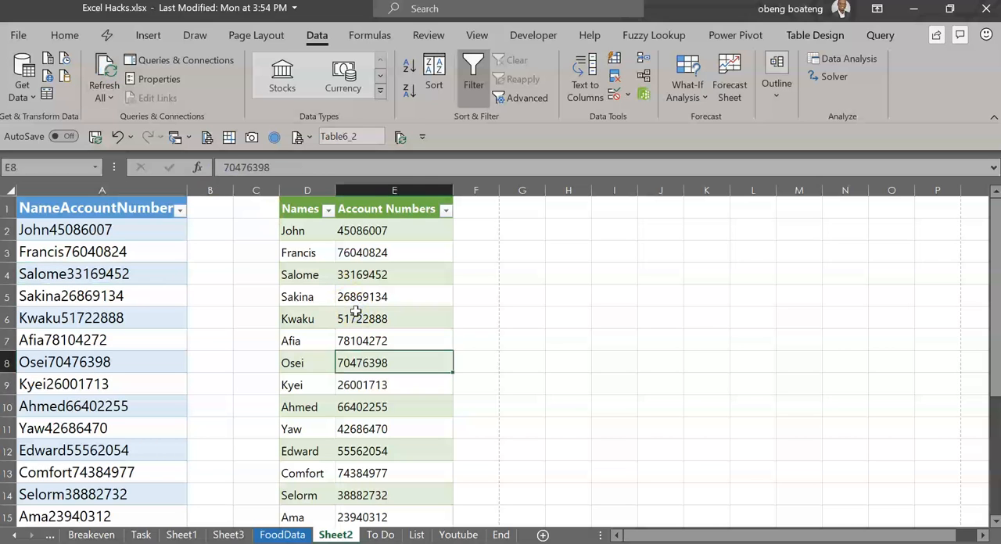
key("Up")
key("Up")
key("Up")
key("Up")
key("Up")
key("Up")
key("Up")
key("Up")
key("Up")
key("Up")
key("Up")
key("Up")
key("Up")
key("Up")
key("Up")
key("Up")
key("Up")
key("Up")
key("Up")
key("Up")
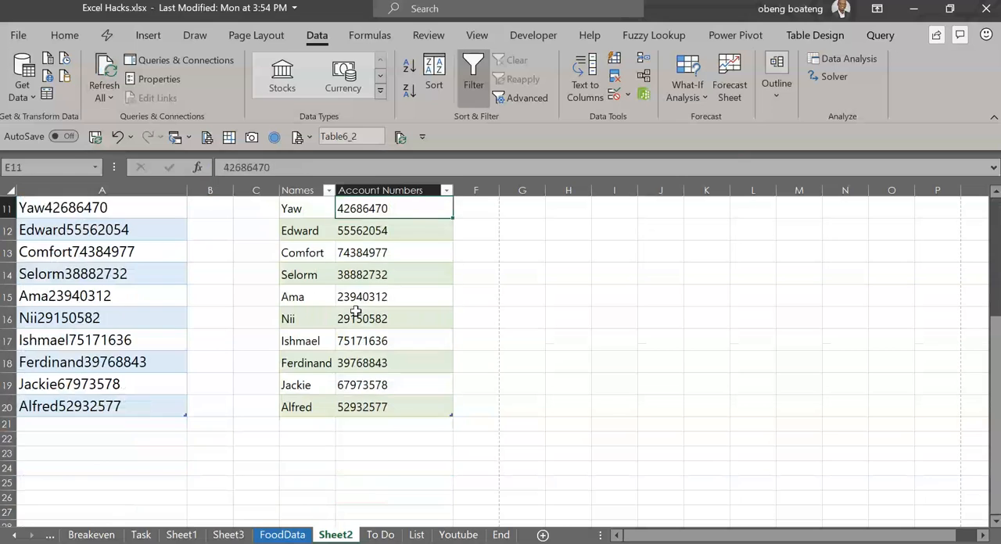
key("Down")
key("Down")
key("Down")
key("Down")
key("Down")
key("Down")
key("Down")
key("Down")
key("Down")
key("Down")
key("Down")
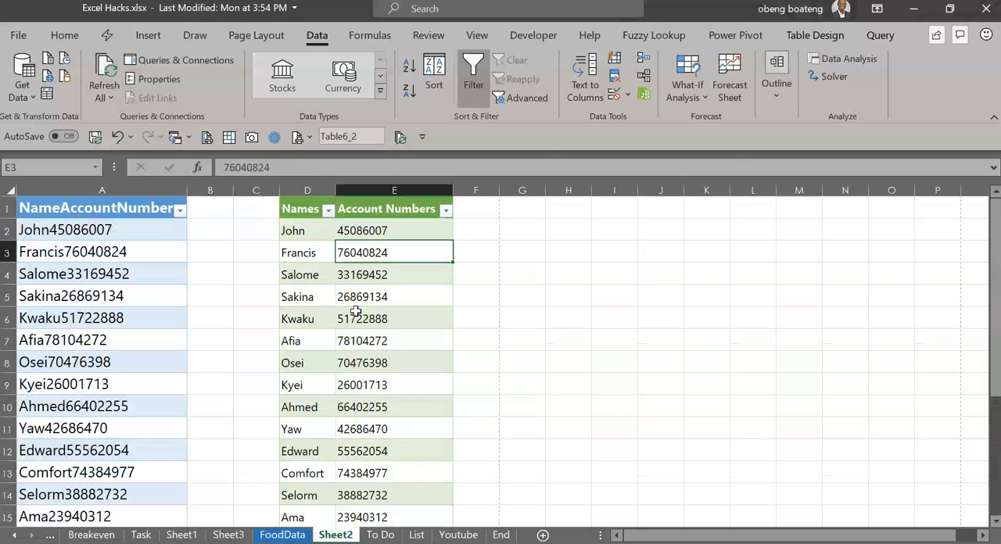
key("Down")
key("Left")
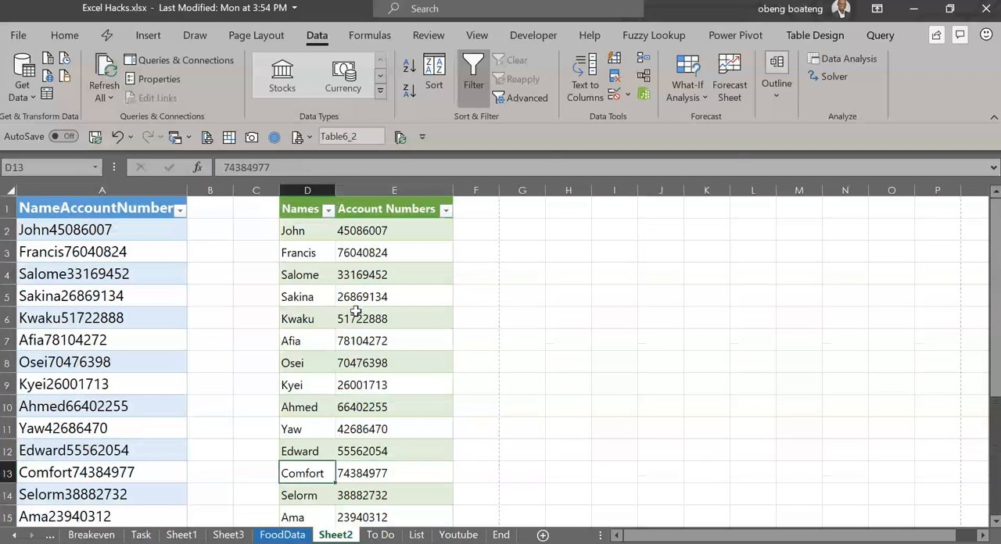
key("Left")
key("Down")
key("Down")
key("Down")
key("Right")
key("Up")
key("Up")
key("ctrl+Up")
key("Down")
key("Down")
key("Down")
key("Down")
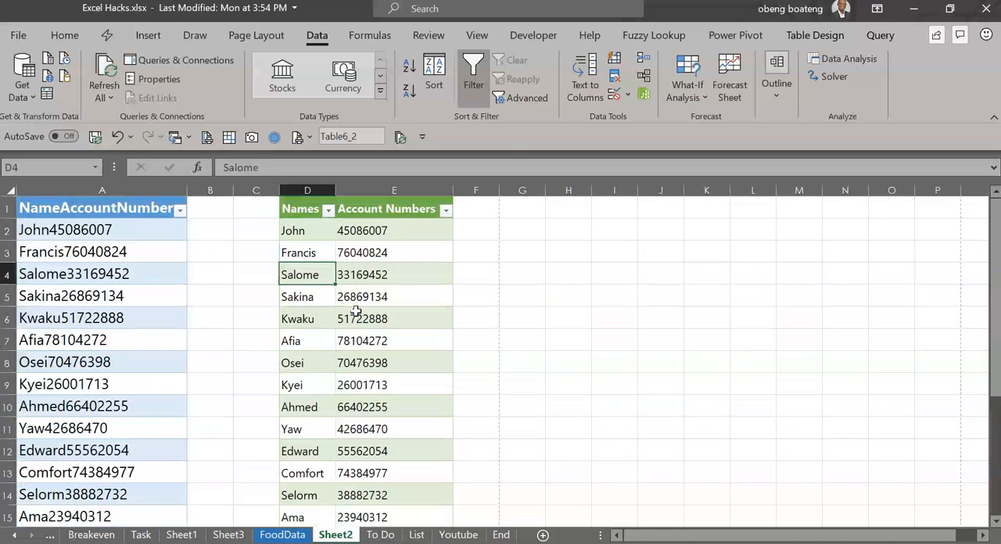